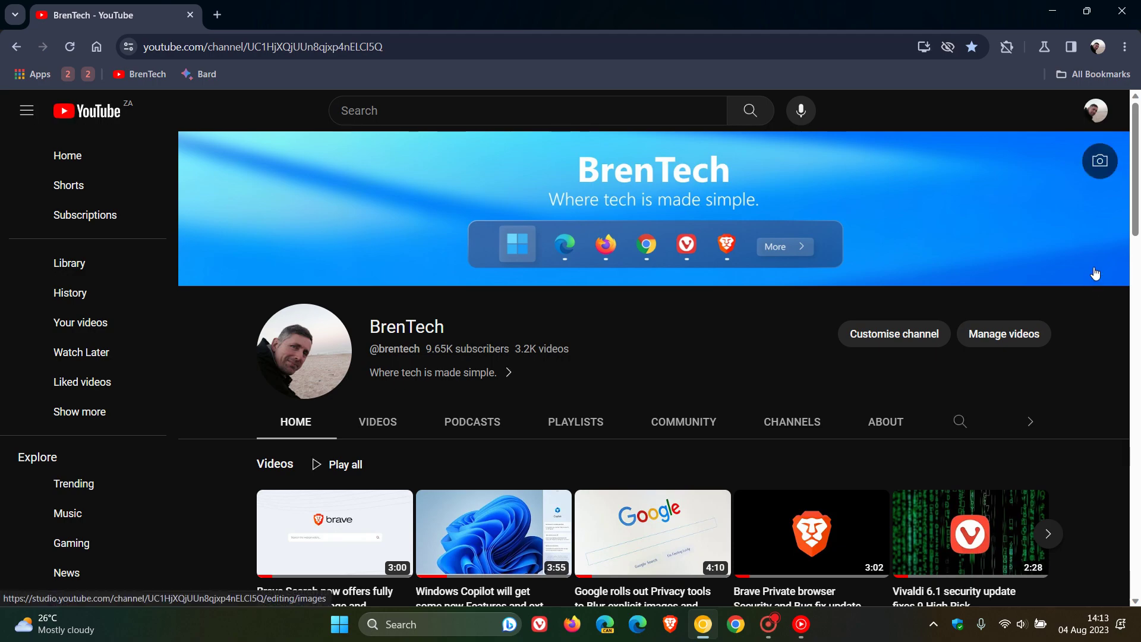
# - Scroll down through the BrenTech YouTube channel page and back up
pyautogui.scroll(-2, 1095, 264)
pyautogui.scroll(-8, 1113, 277)
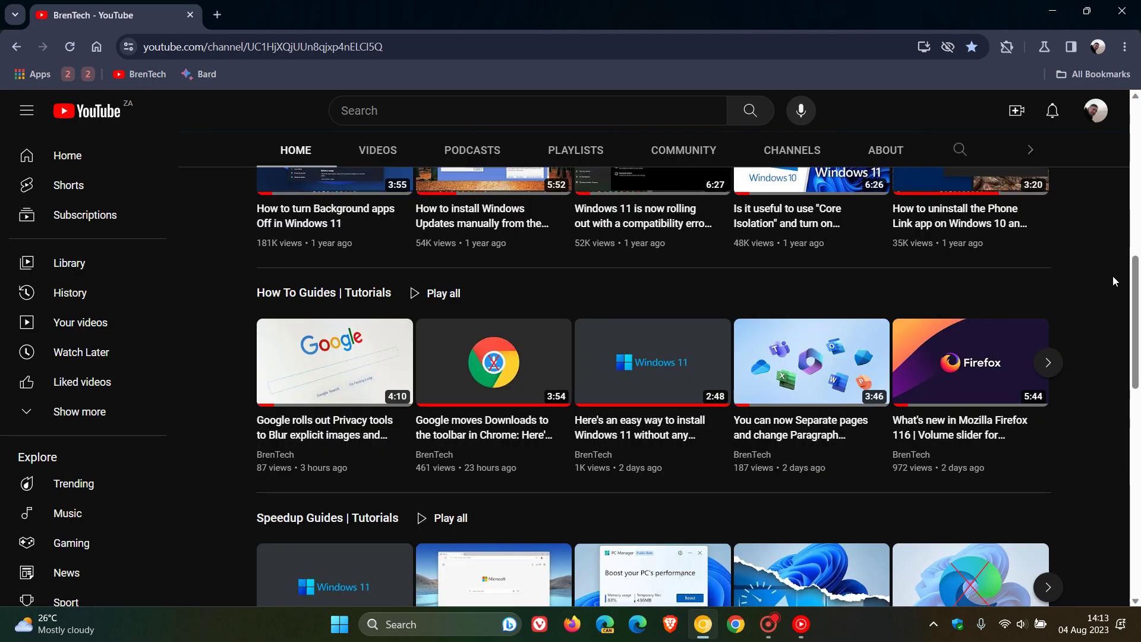
pyautogui.scroll(-4, 1113, 277)
pyautogui.scroll(-5, 1112, 276)
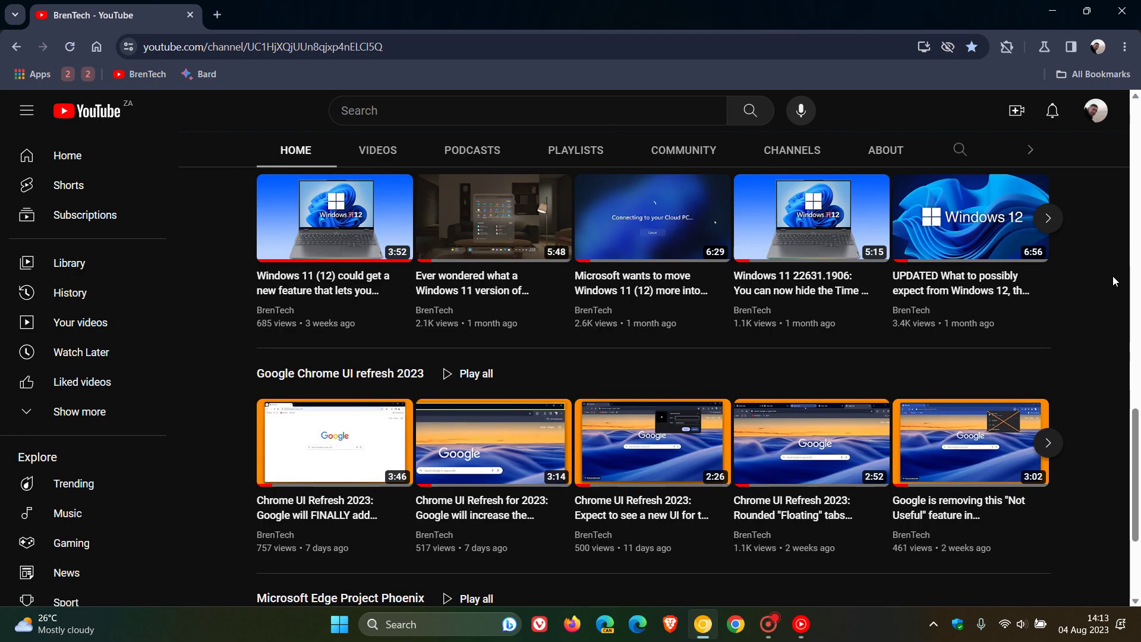
pyautogui.scroll(10, 1113, 276)
pyautogui.scroll(10, 1113, 275)
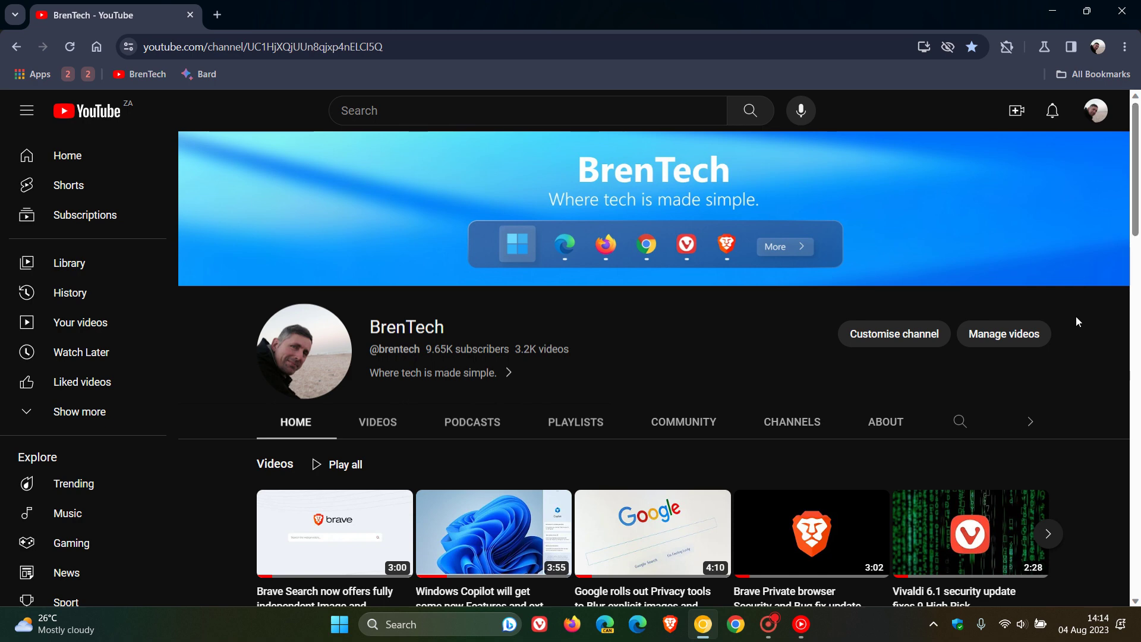
# - Open a new blank tab beside the BrenTech YouTube tab
pyautogui.click(217, 15)
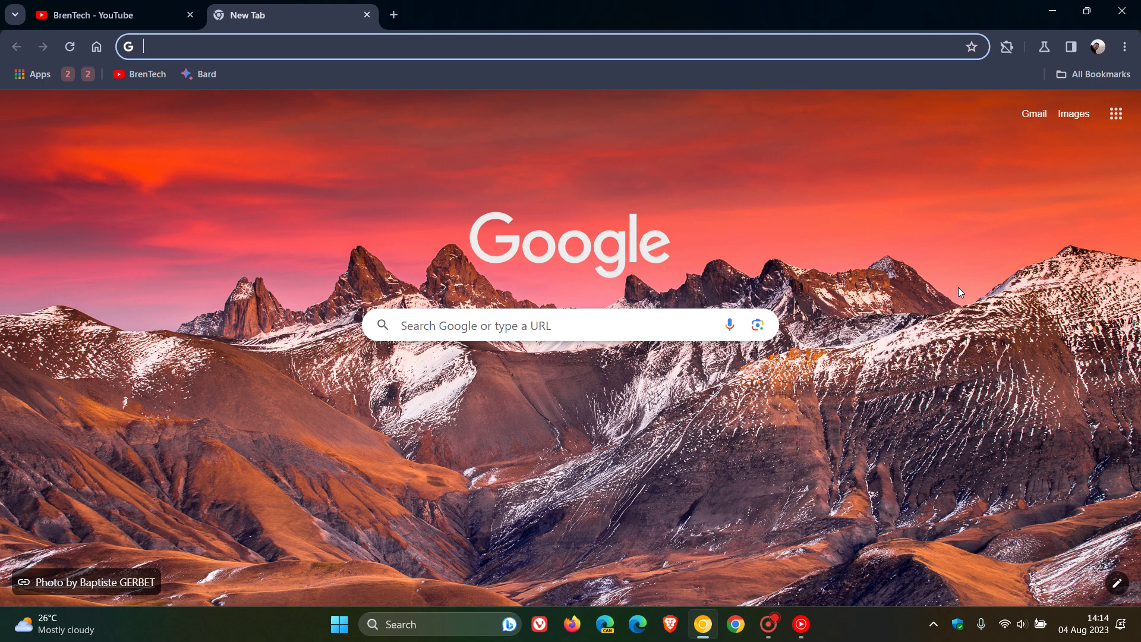
# - Check the BrenTech YouTube page's scrollbar by scrolling and dragging it, then return to the New Tab
pyautogui.click(155, 23)
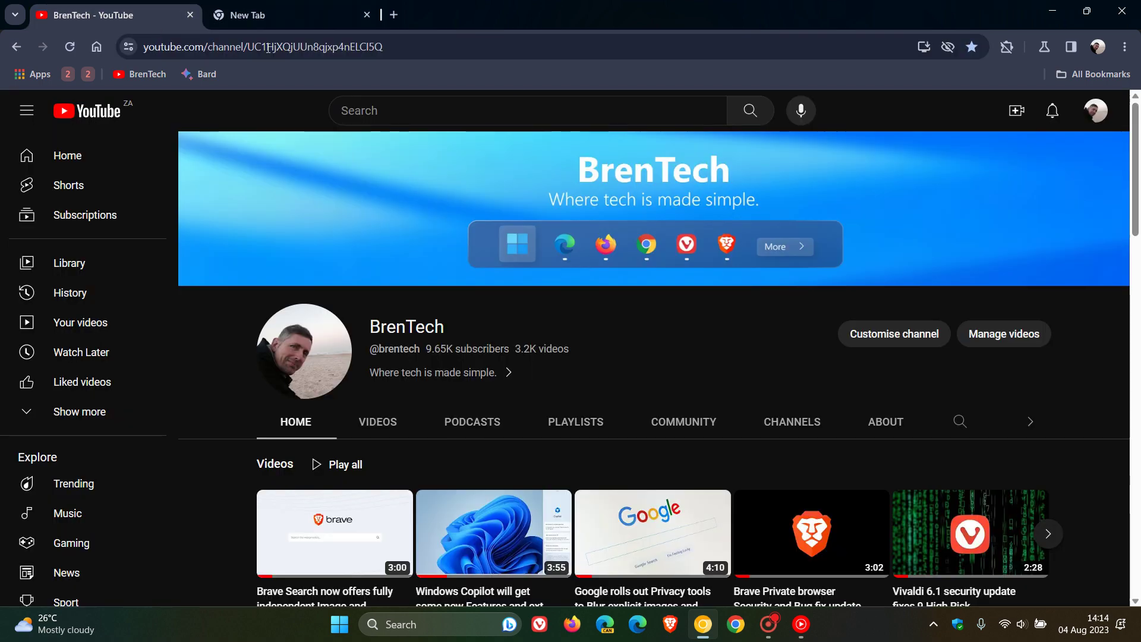
pyautogui.scroll(-4, 1134, 306)
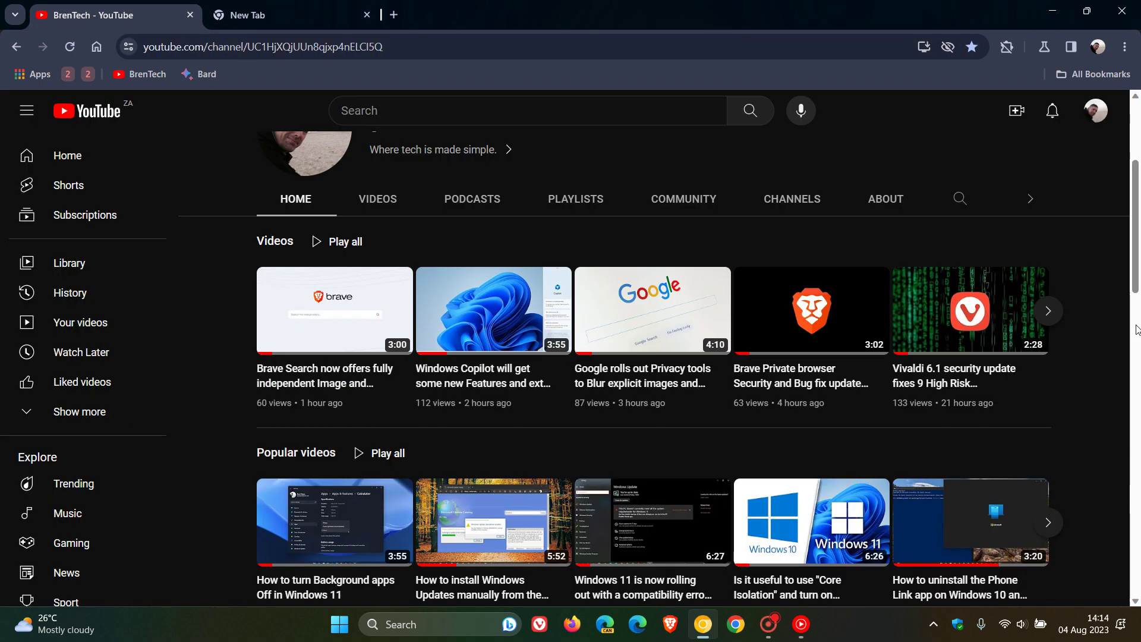
pyautogui.scroll(4, 1131, 304)
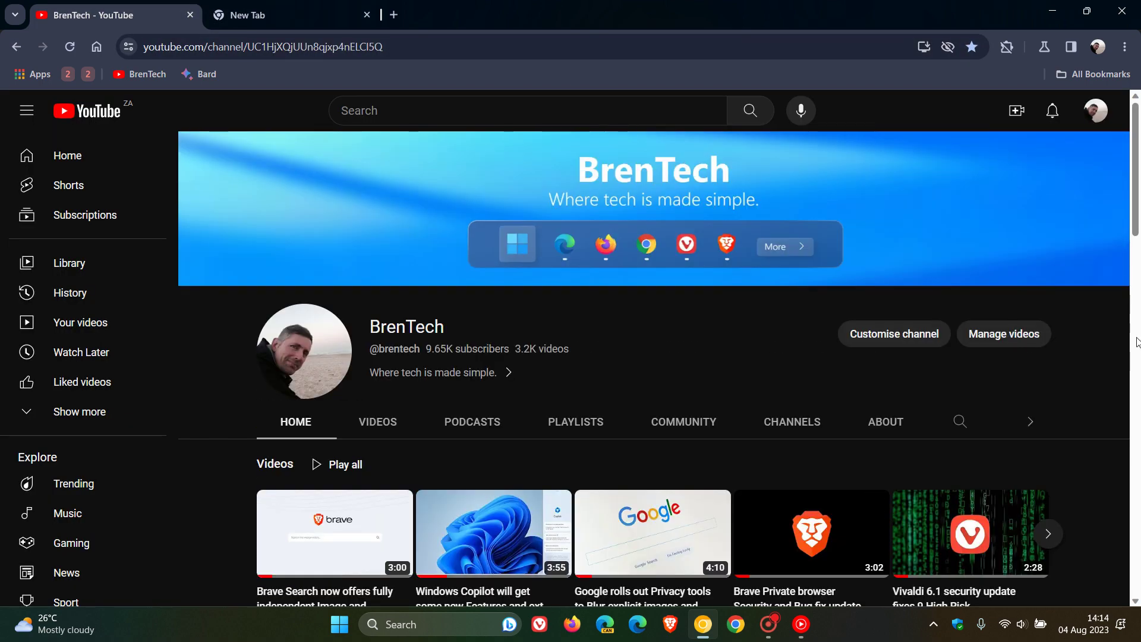
pyautogui.moveTo(1136, 181)
pyautogui.mouseDown()
pyautogui.moveTo(1135, 330)
pyautogui.moveTo(1138, 167)
pyautogui.mouseUp()
pyautogui.click(267, 19)
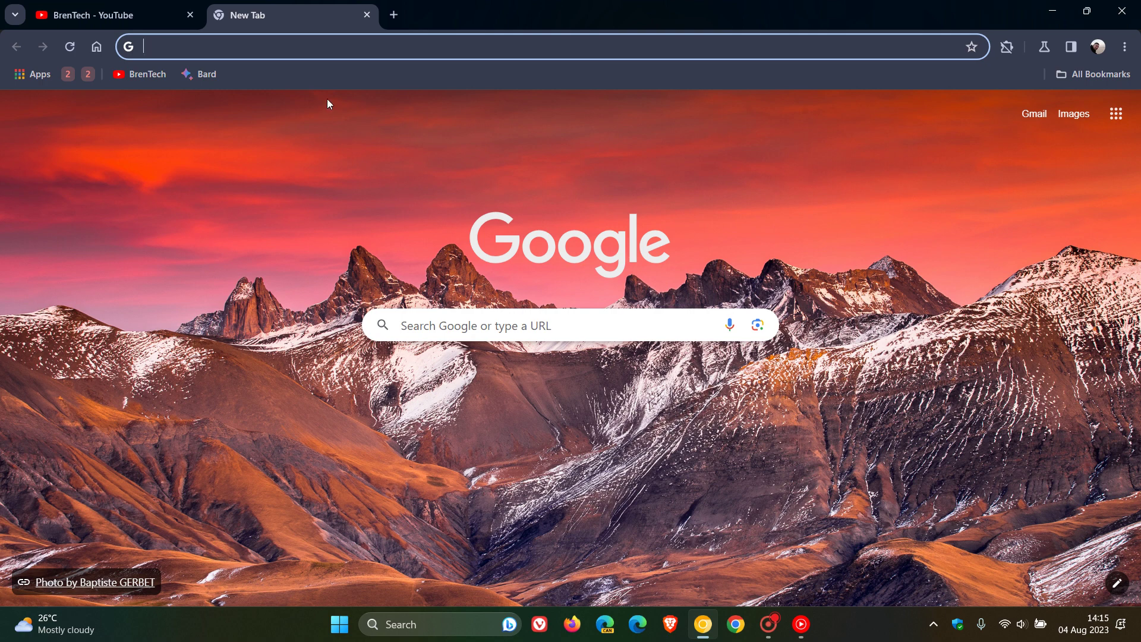
# - Load chrome://flags in the second tab, entering 'cf' in the address bar
pyautogui.click(304, 54)
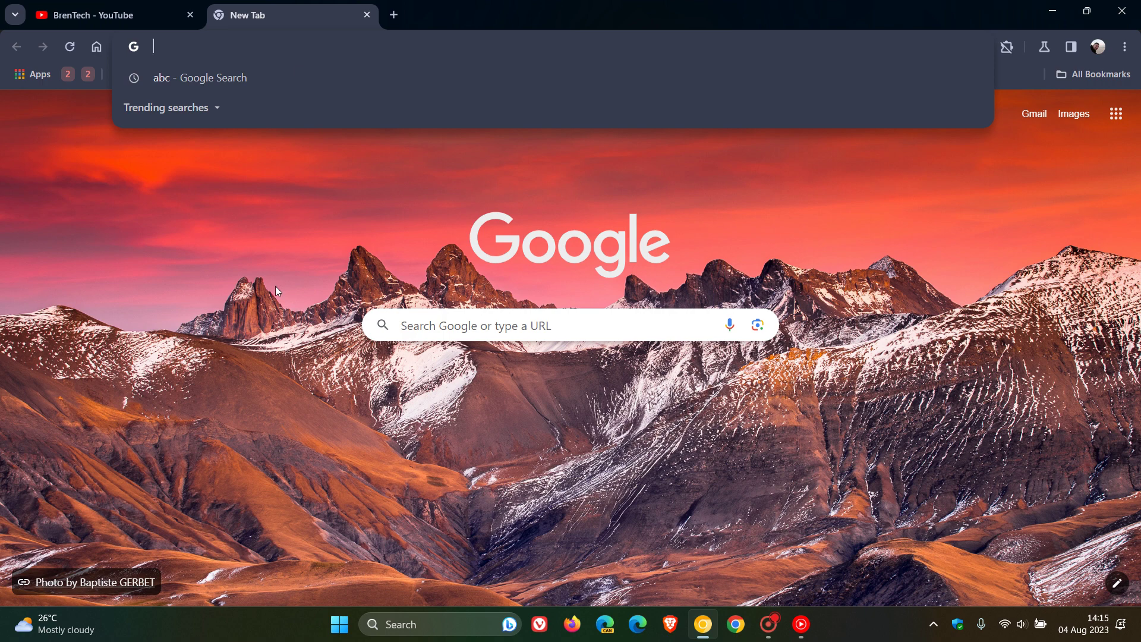
pyautogui.write('cf')
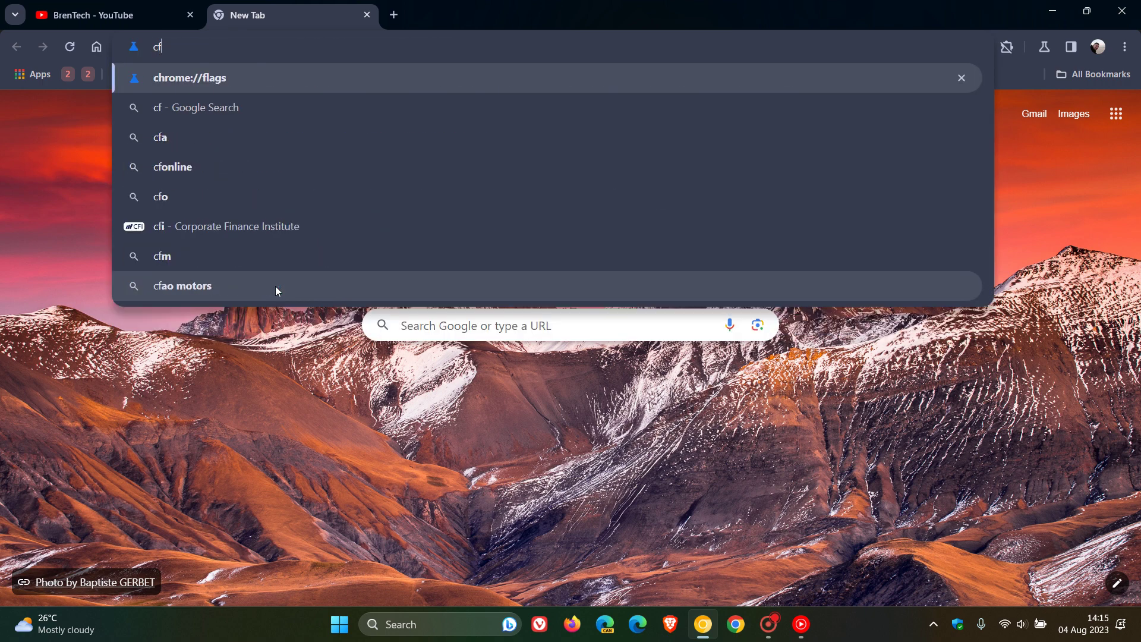
pyautogui.press('Return')
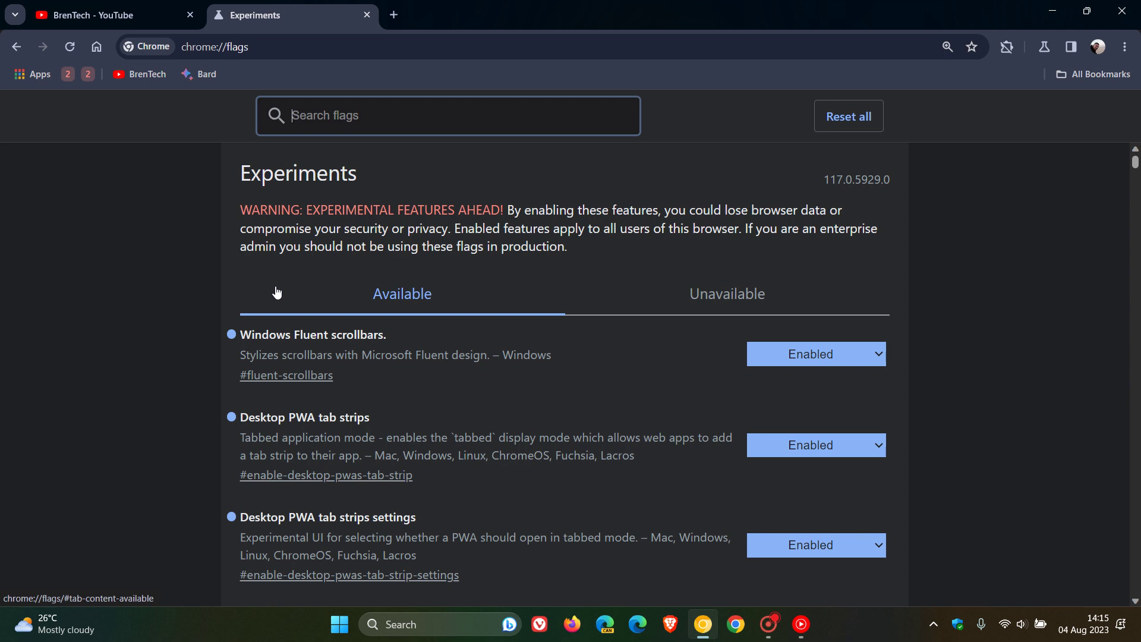
pyautogui.click(136, 10)
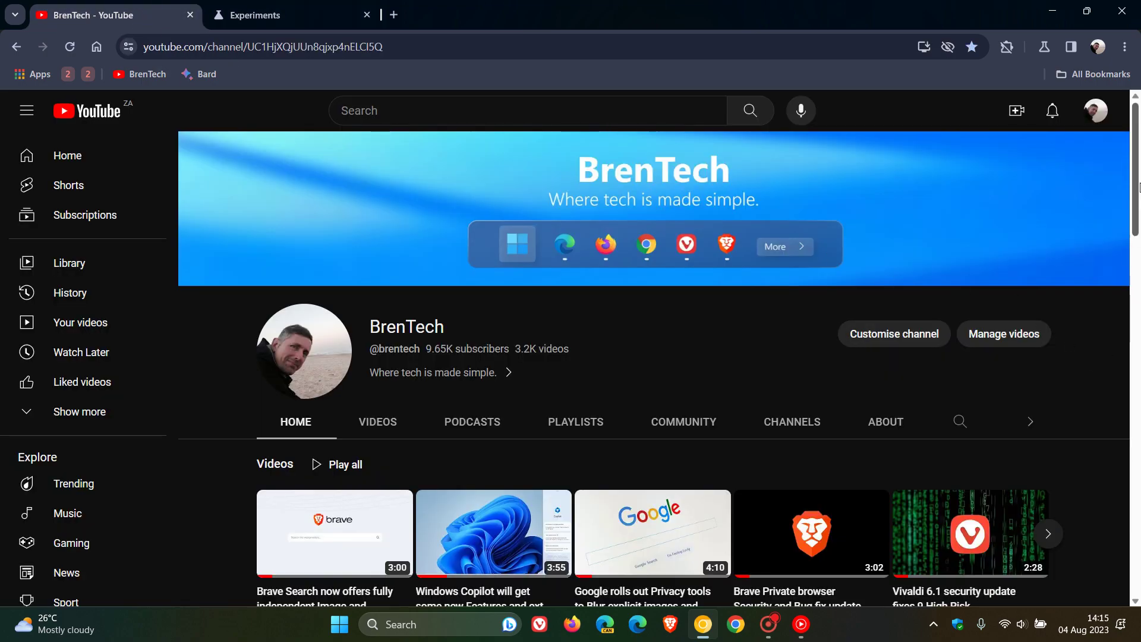
pyautogui.moveTo(1137, 183); pyautogui.dragTo(1137, 156)
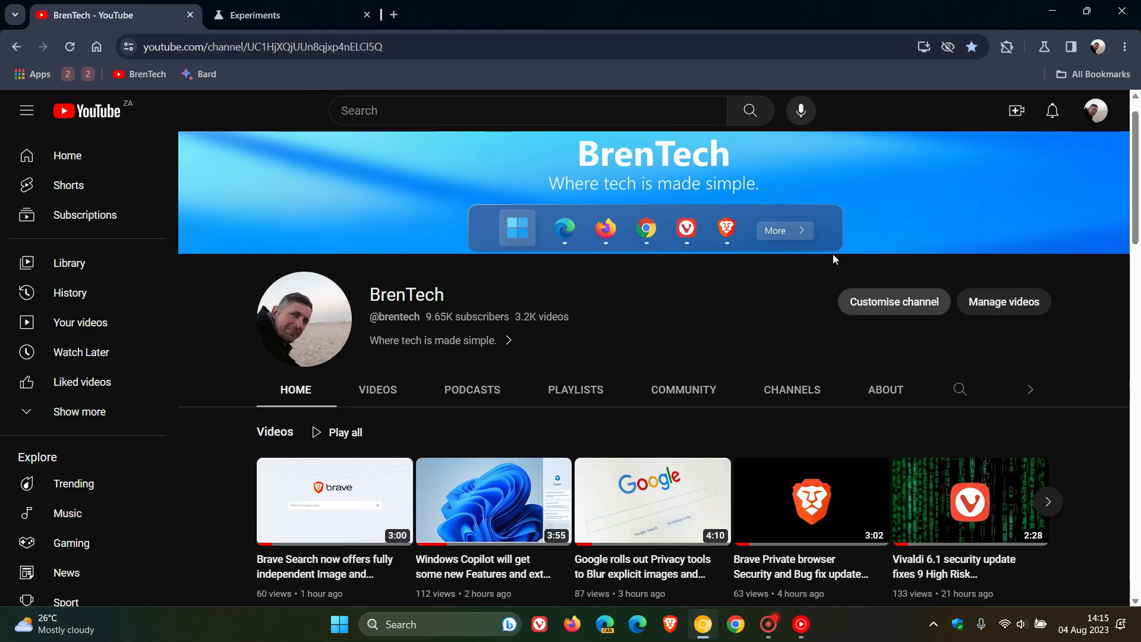
pyautogui.click(286, 22)
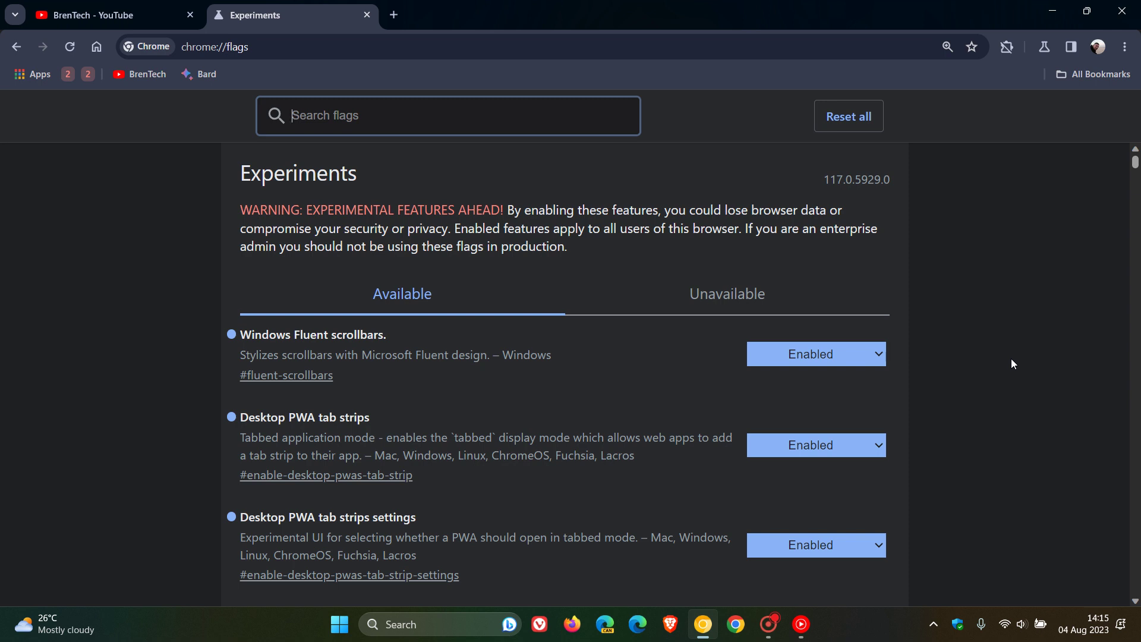
# - Search flags for 'scrollbars', set Overlay Scrollbars to Enabled, and relaunch Chrome
pyautogui.write('scrollbars')
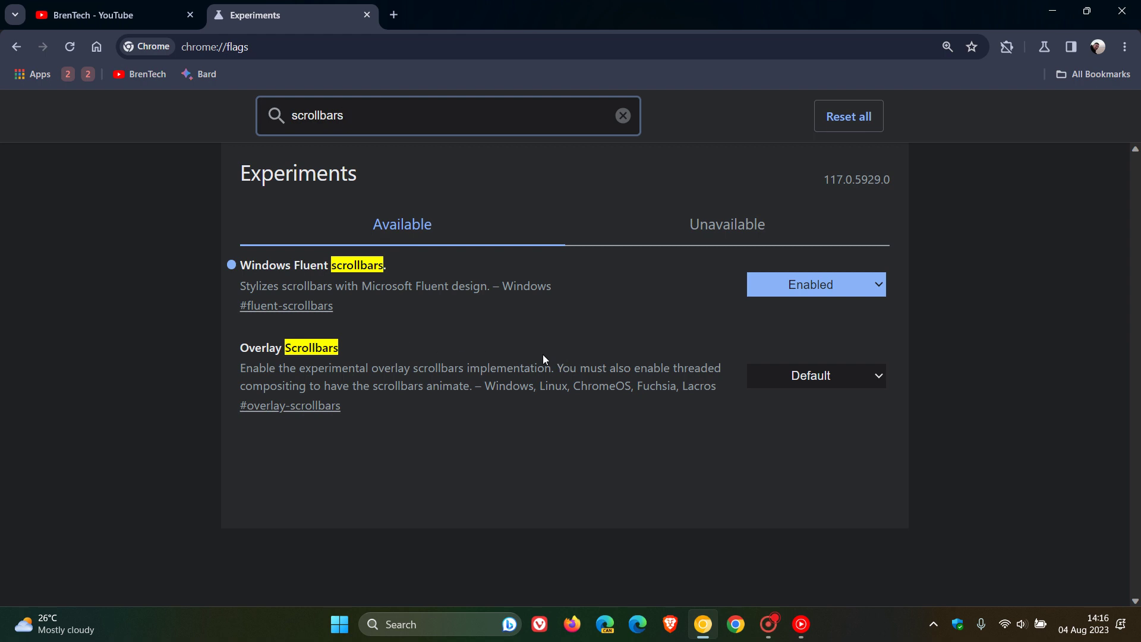
pyautogui.click(776, 382)
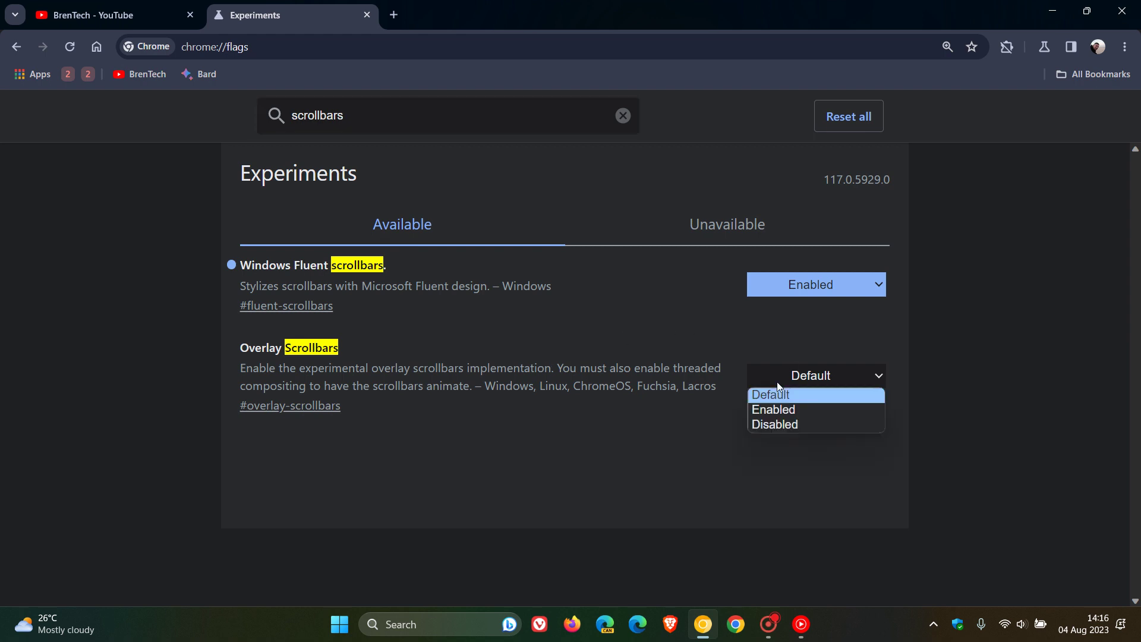
pyautogui.click(801, 411)
pyautogui.click(1037, 561)
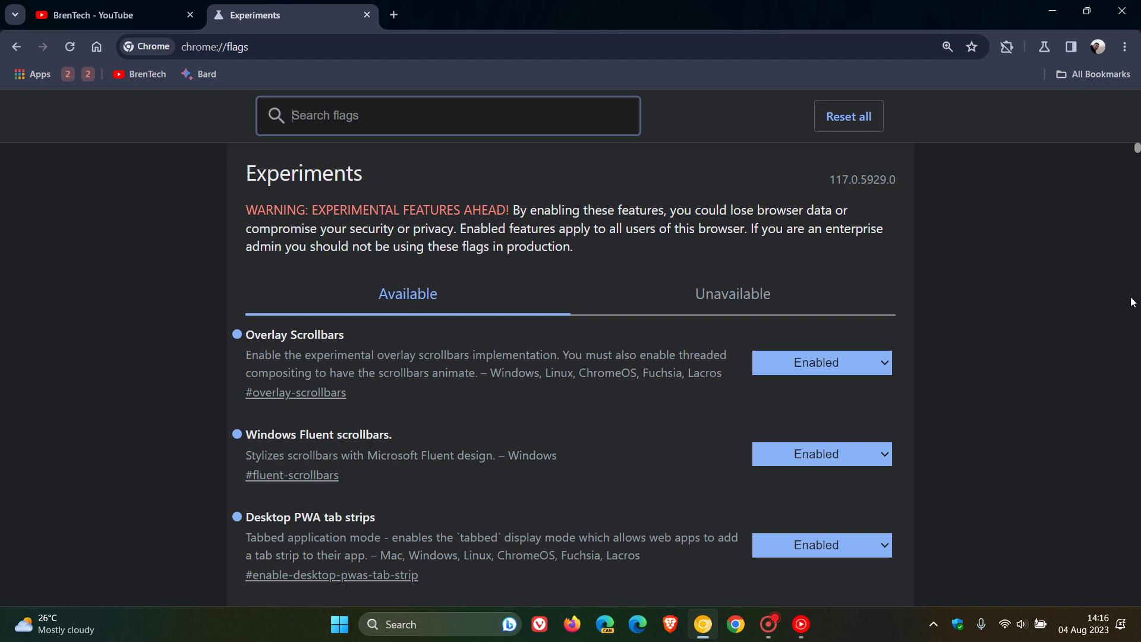
# - Test the new overlay scrollbar on the flags page by scrolling and dragging it
pyautogui.scroll(-6, 1138, 285)
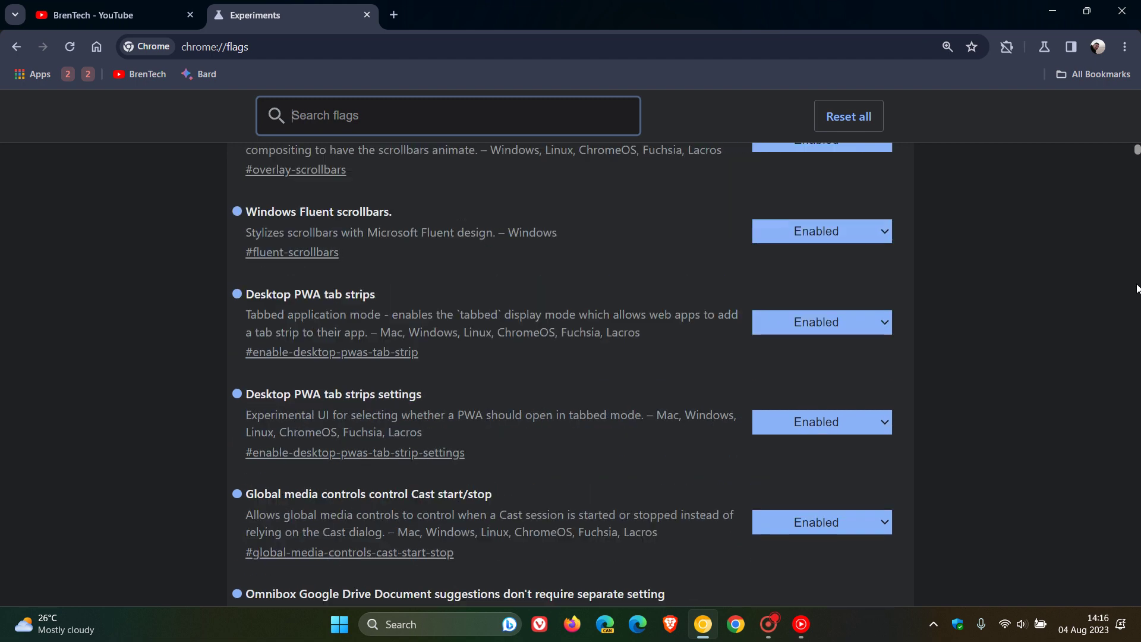
pyautogui.scroll(6, 1138, 288)
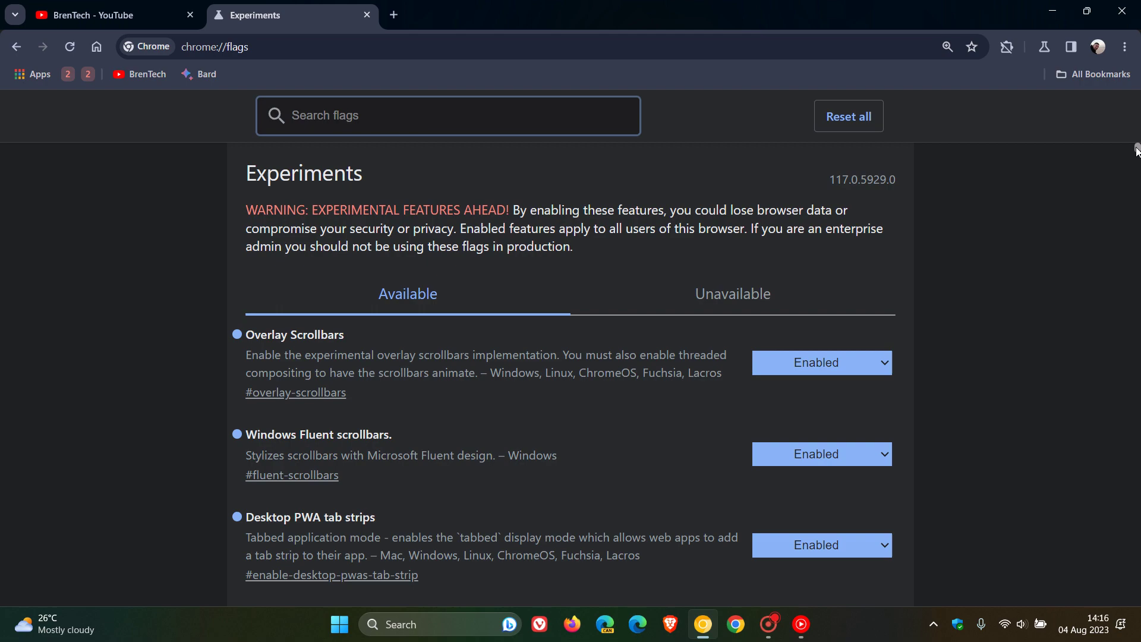
pyautogui.moveTo(1135, 152); pyautogui.dragTo(1135, 212)
pyautogui.click(1093, 230)
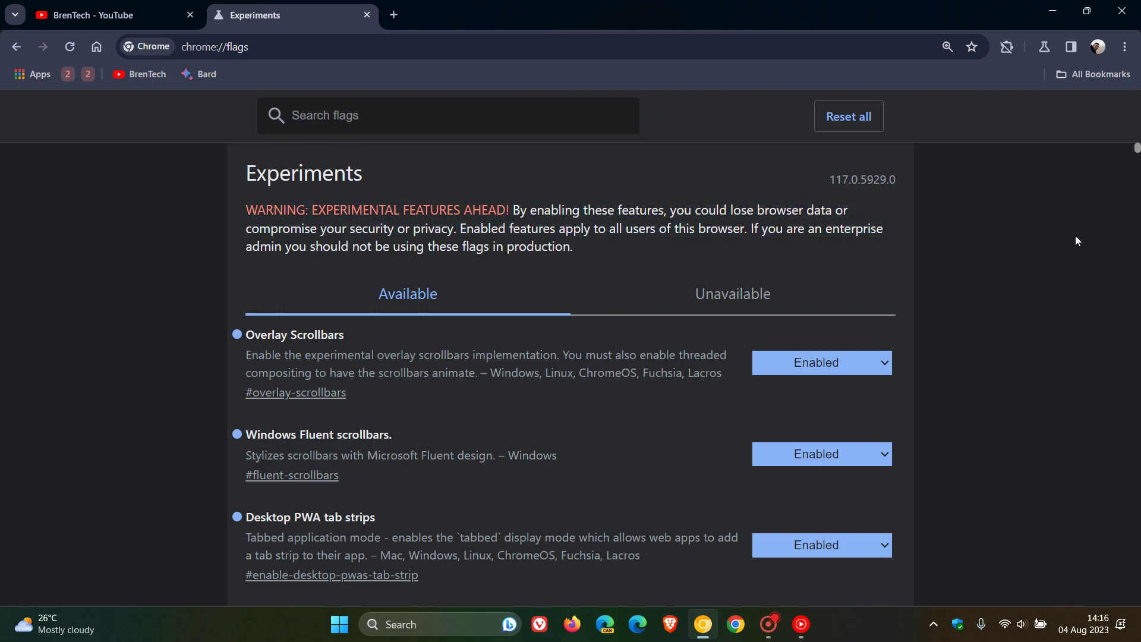
pyautogui.scroll(-15, 1075, 247)
pyautogui.scroll(-10, 1074, 251)
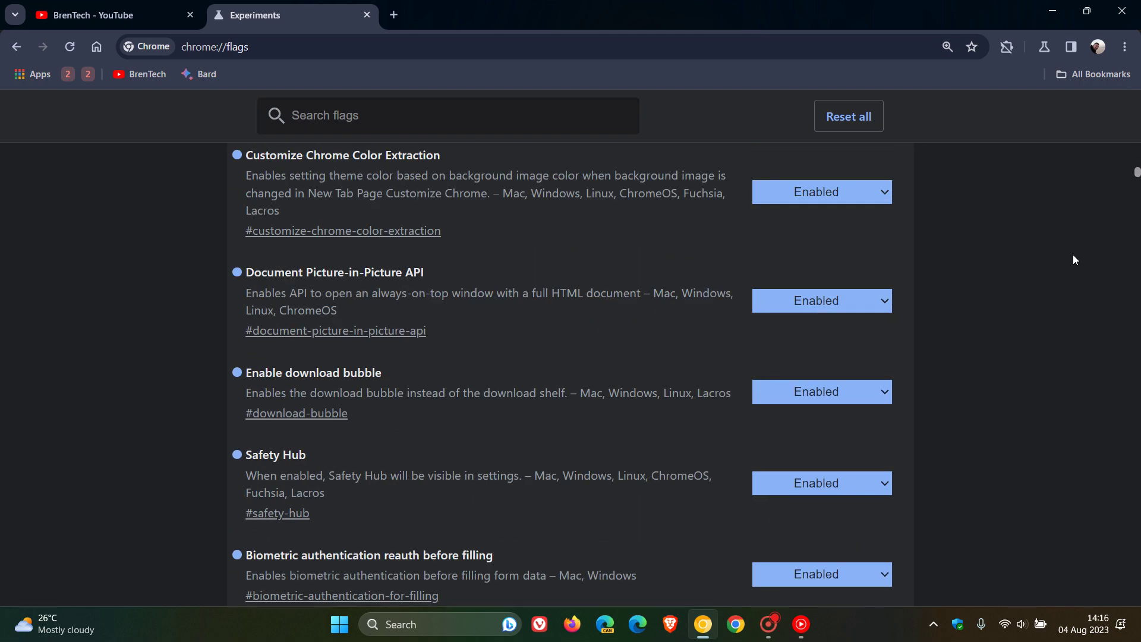
pyautogui.scroll(18, 1058, 298)
pyautogui.scroll(8, 1054, 318)
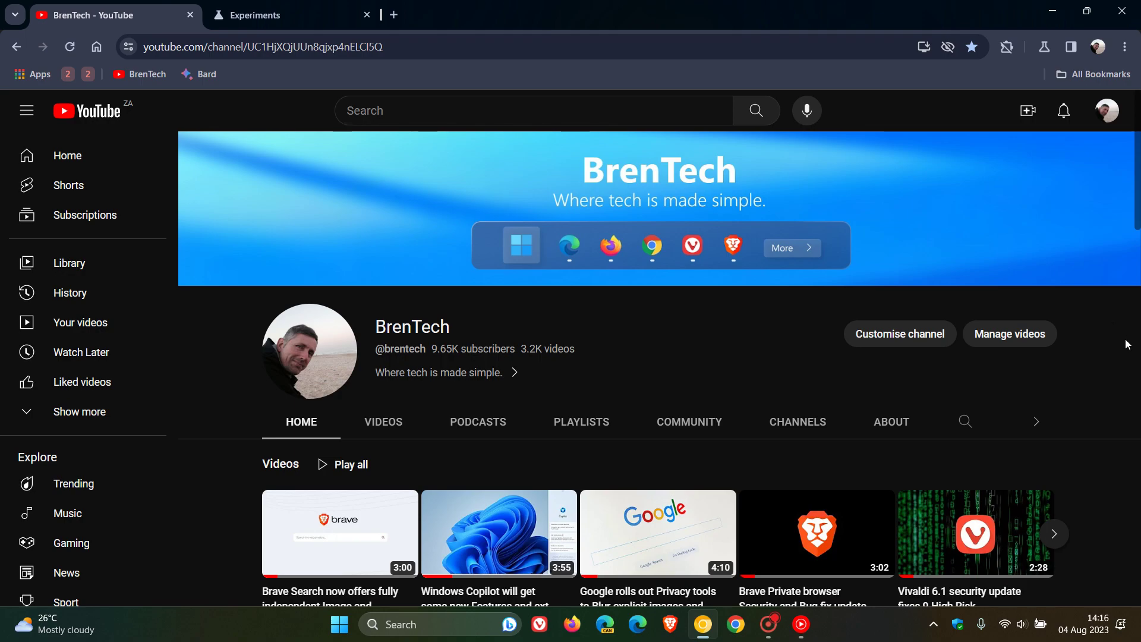
pyautogui.scroll(-8, 1102, 312)
pyautogui.scroll(-12, 1101, 310)
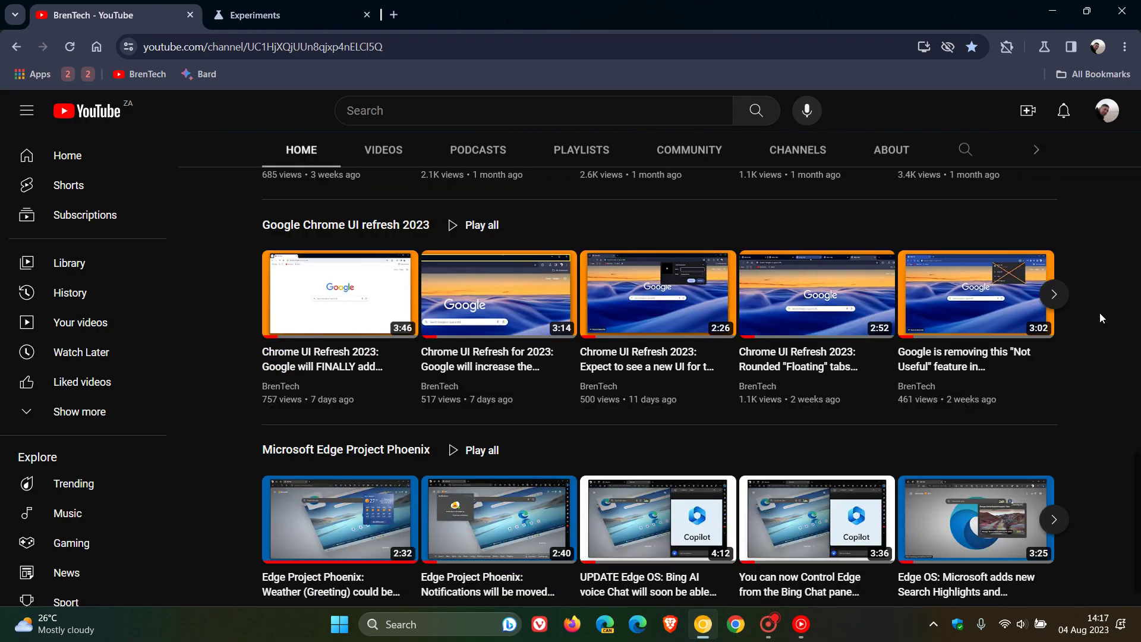
pyautogui.scroll(8, 1100, 313)
pyautogui.scroll(10, 1100, 316)
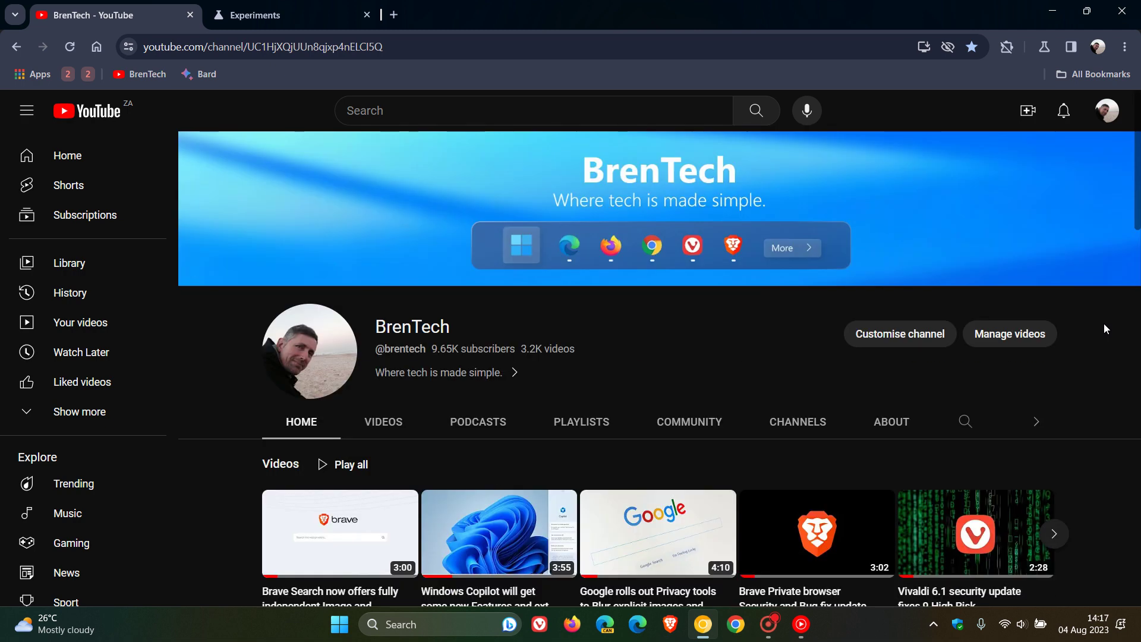
pyautogui.click(281, 21)
pyautogui.scroll(4, 1035, 339)
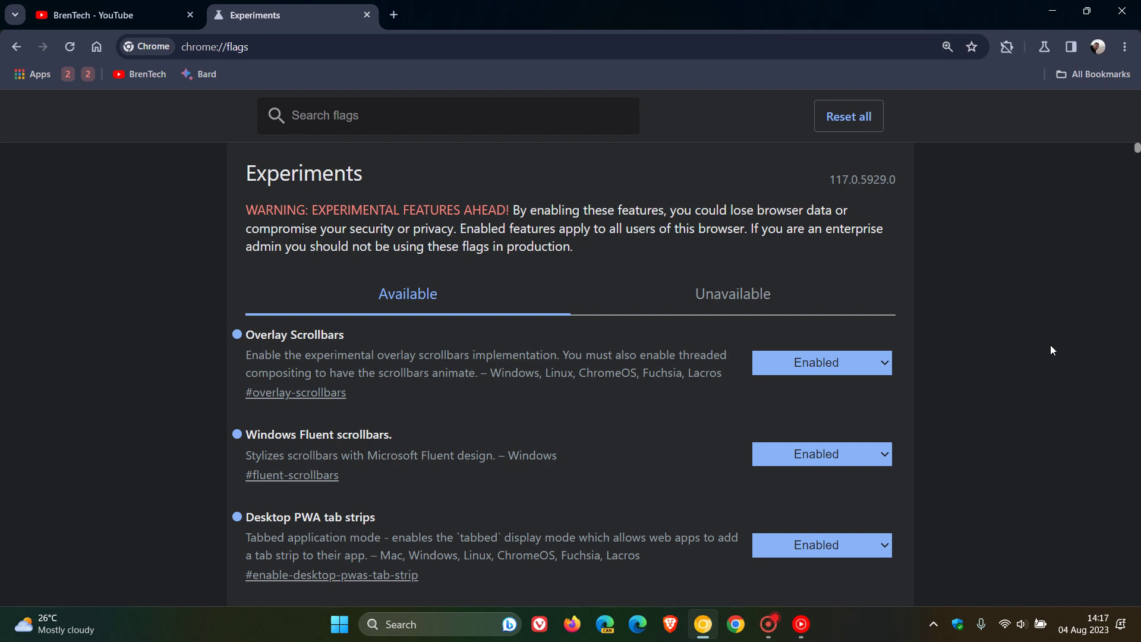
# - Replace the YouTube tab with the Home page, scroll the Experiments tab, then return to it
pyautogui.click(146, 15)
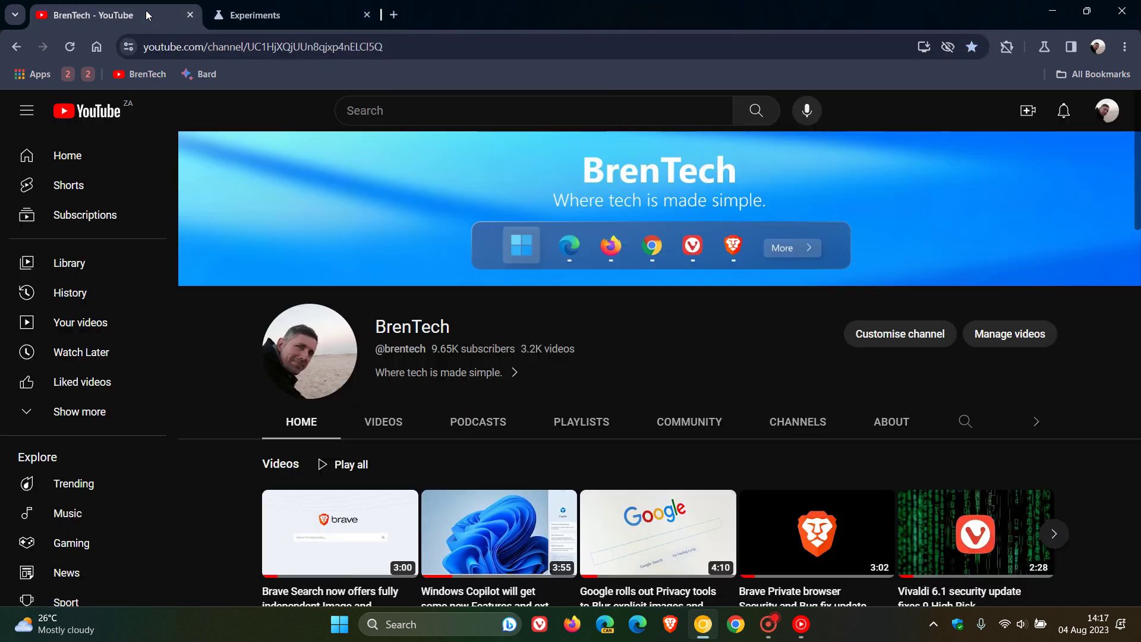
pyautogui.click(97, 50)
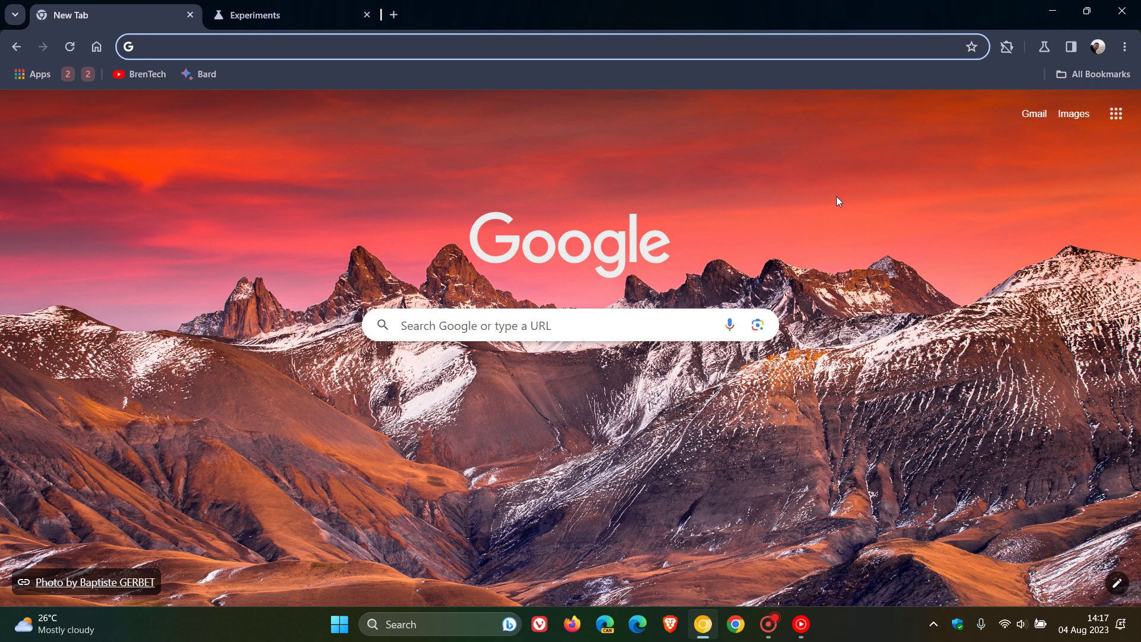
pyautogui.click(296, 13)
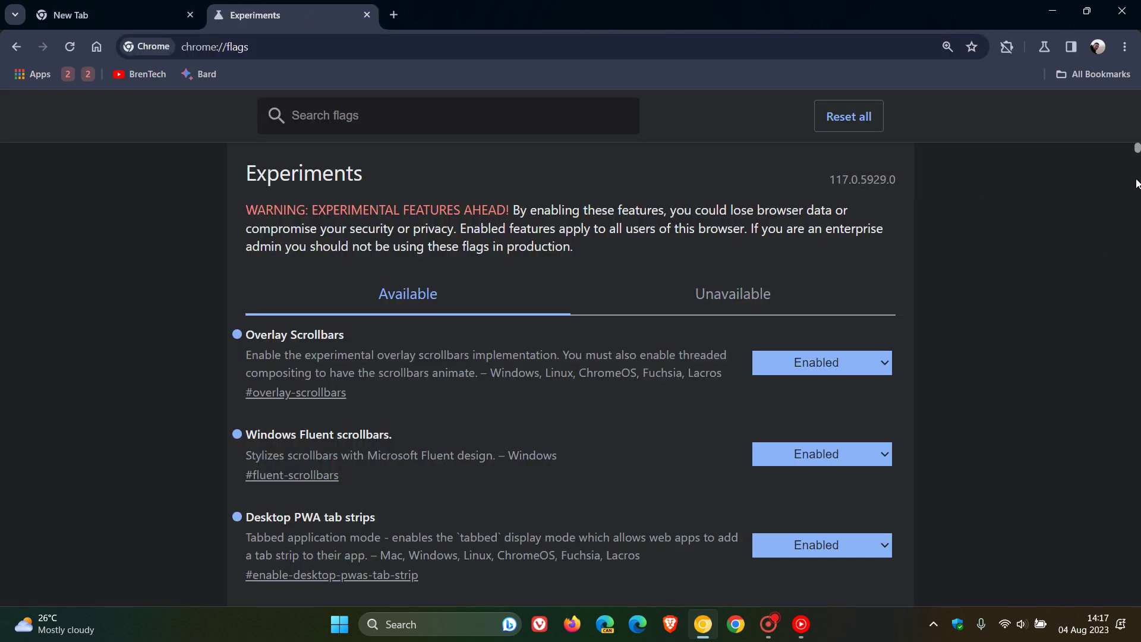
pyautogui.scroll(-10, 1045, 232)
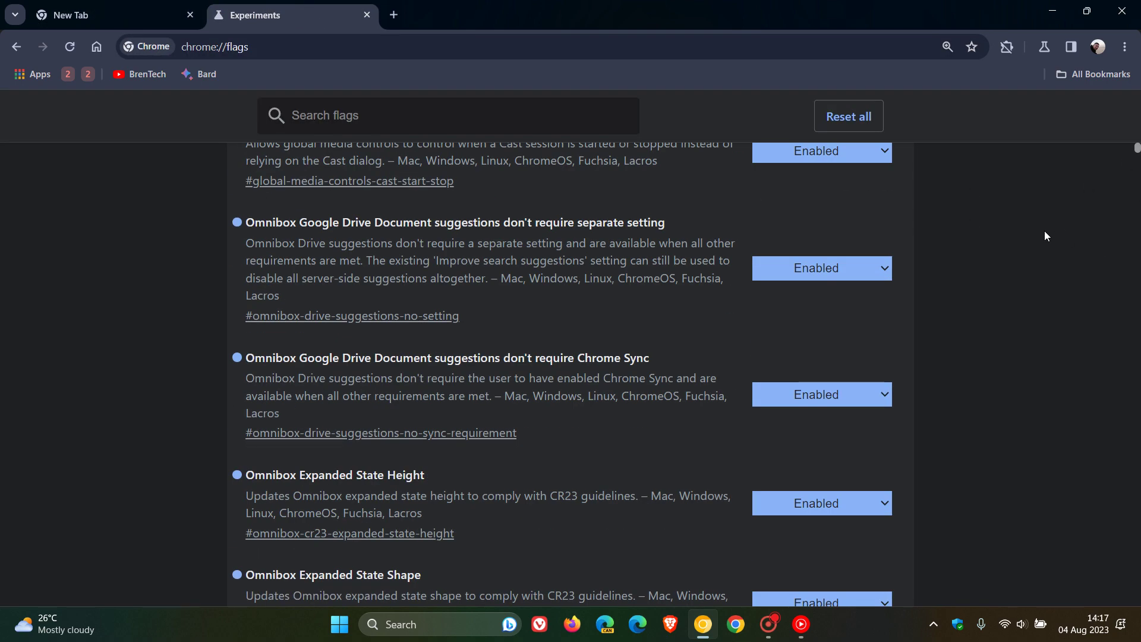
pyautogui.scroll(-6, 1045, 232)
pyautogui.scroll(-5, 1045, 232)
pyautogui.scroll(4, 1045, 232)
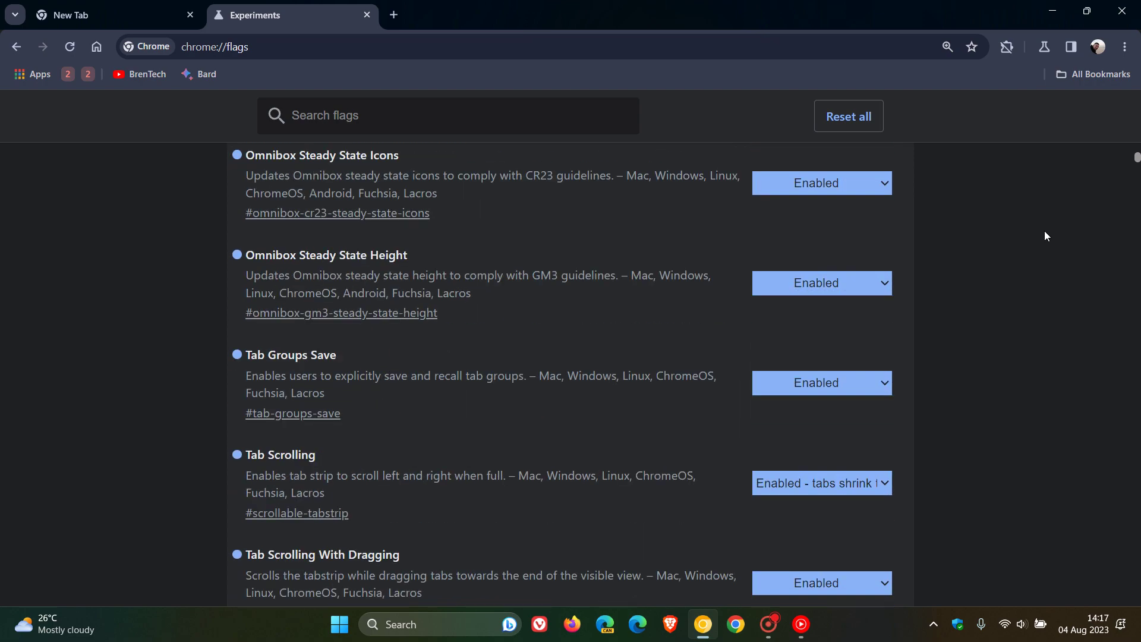
pyautogui.scroll(15, 1047, 236)
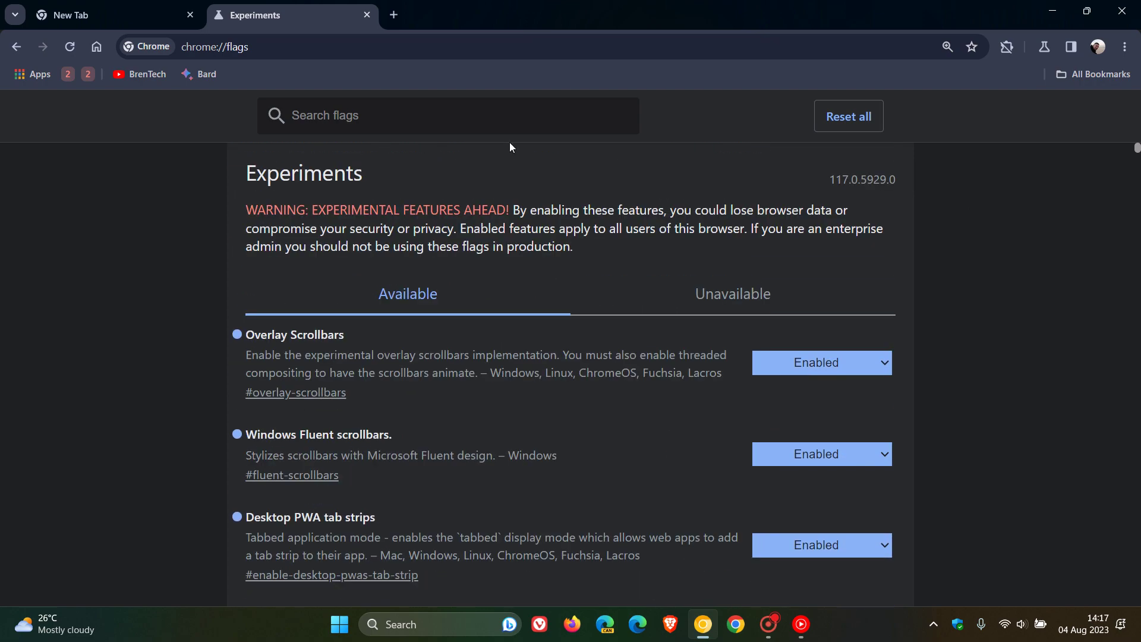
pyautogui.click(138, 16)
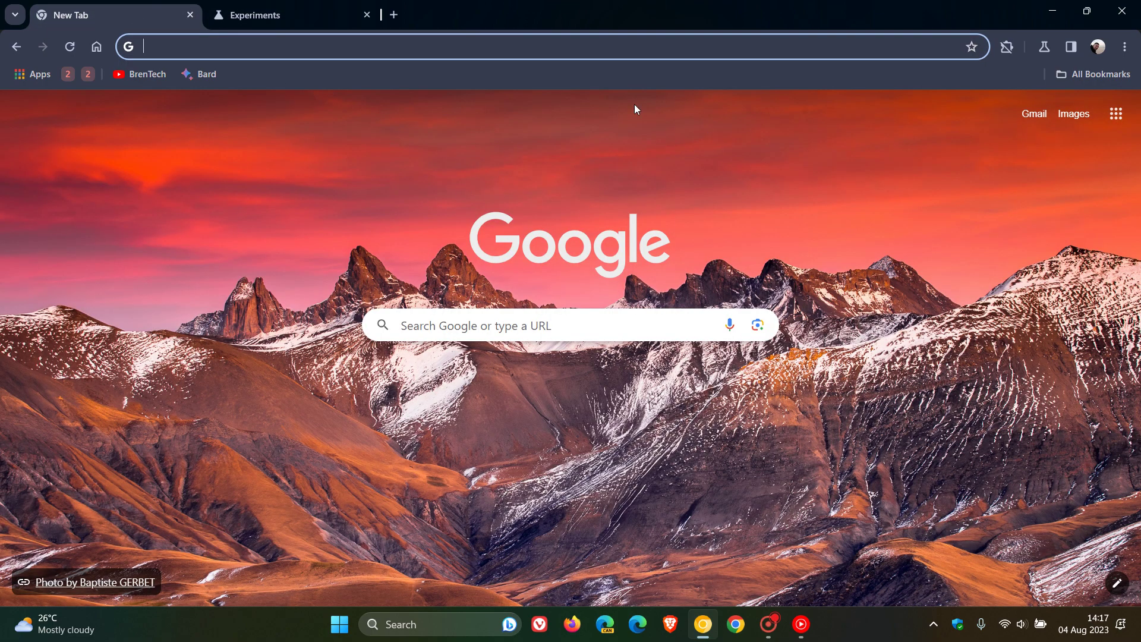